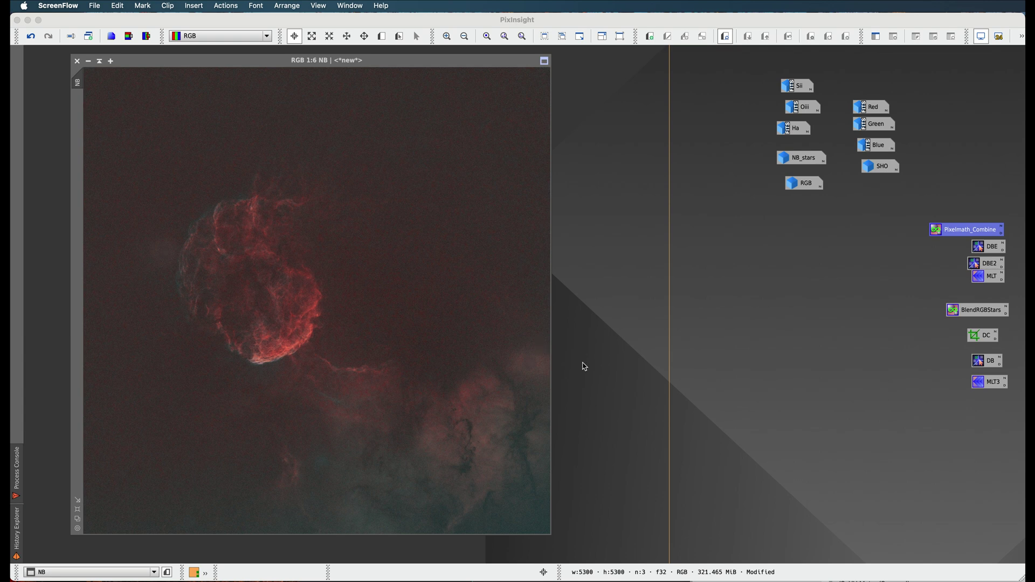
Step: Open CurvesTransformation from Process > IntensityTransformations for the NB image
click(335, 63)
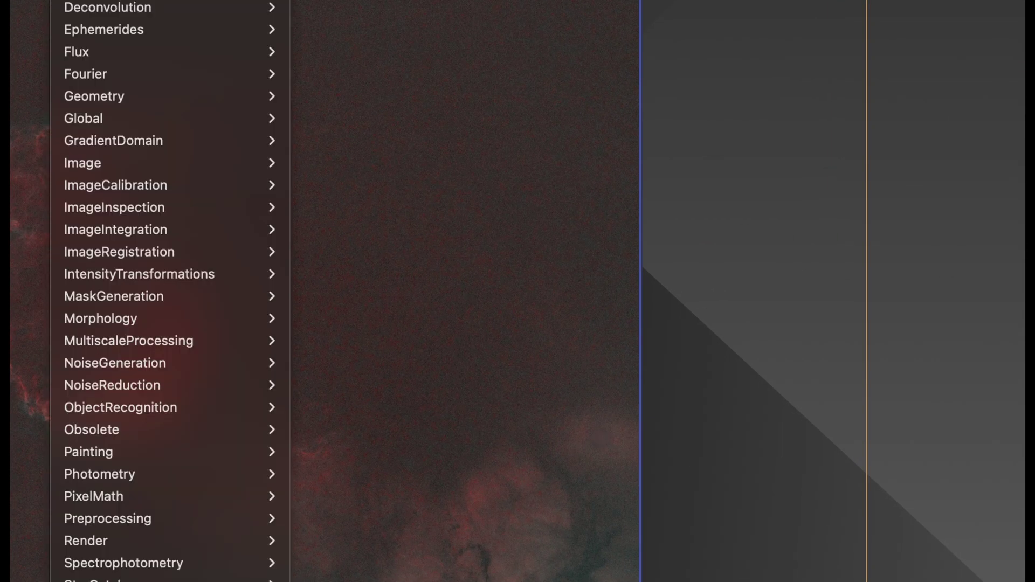
mouse_move(189, 272)
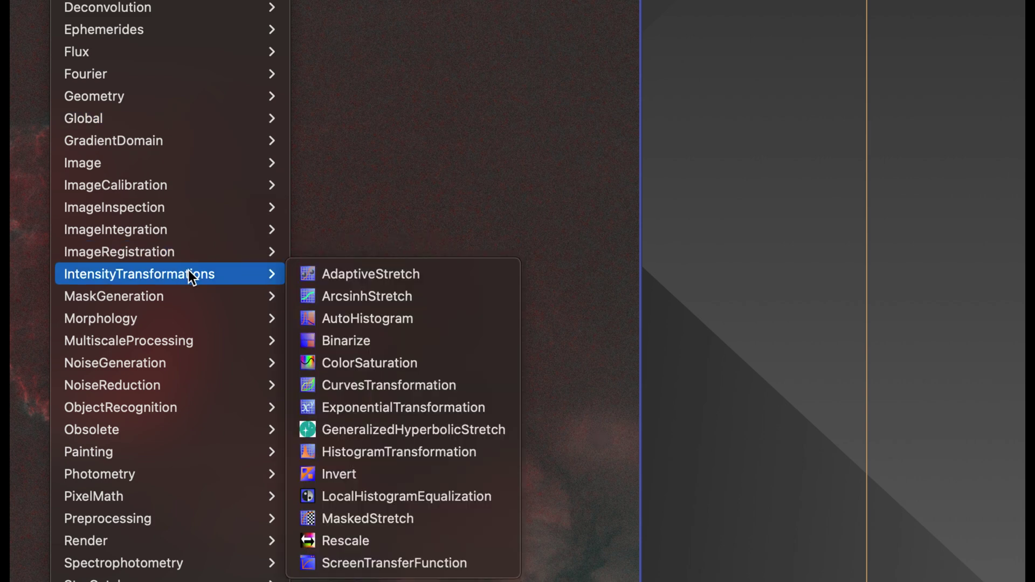
click(365, 386)
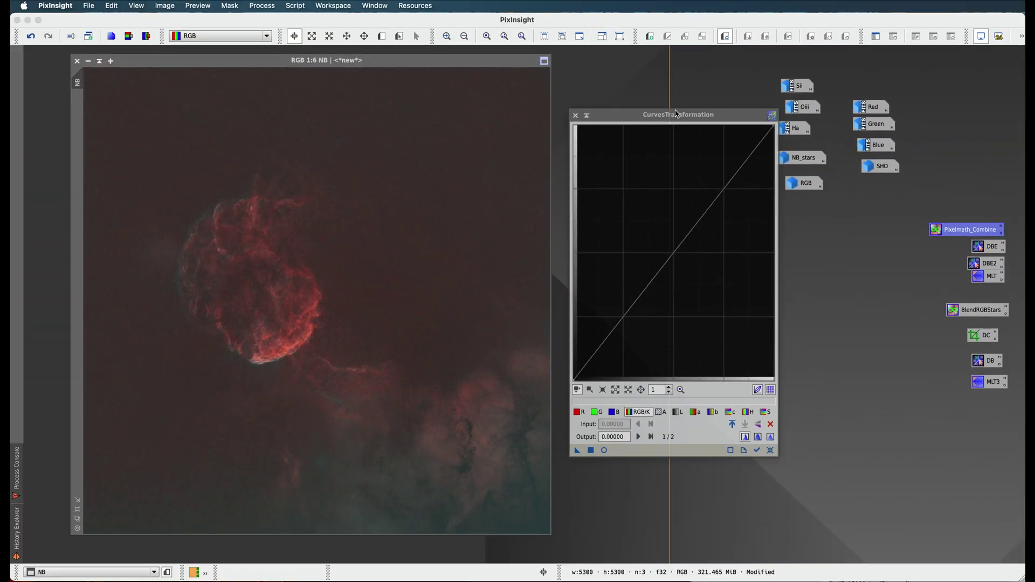
Step: Nudge the Curves window higher and turn on the Real-Time Preview
drag(674, 116, 673, 114)
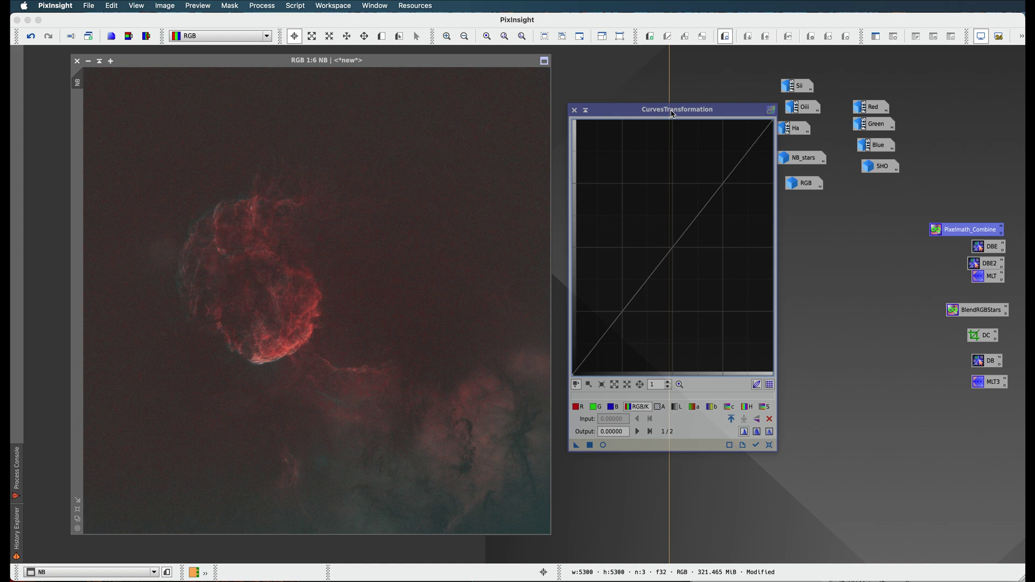
drag(672, 114, 673, 108)
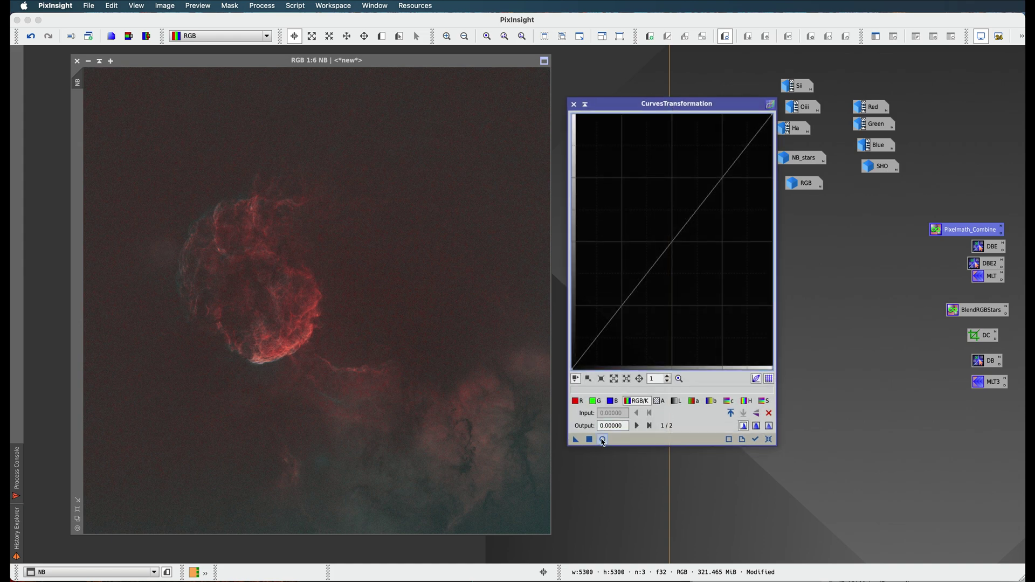
click(603, 440)
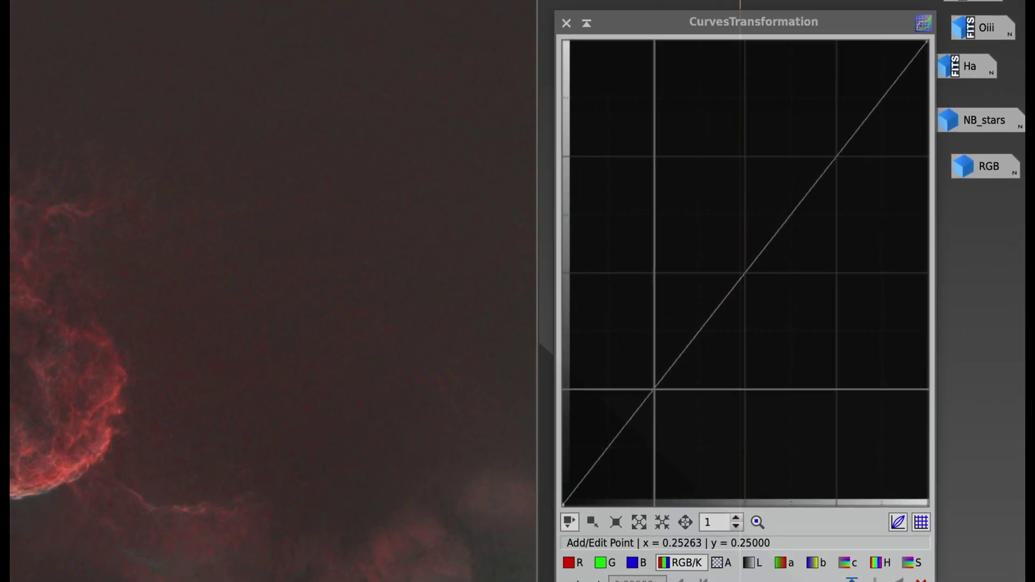
Step: Shape an S-curve: shadows pulled down, highlight point raised from 0.71842 to 0.78926
click(746, 285)
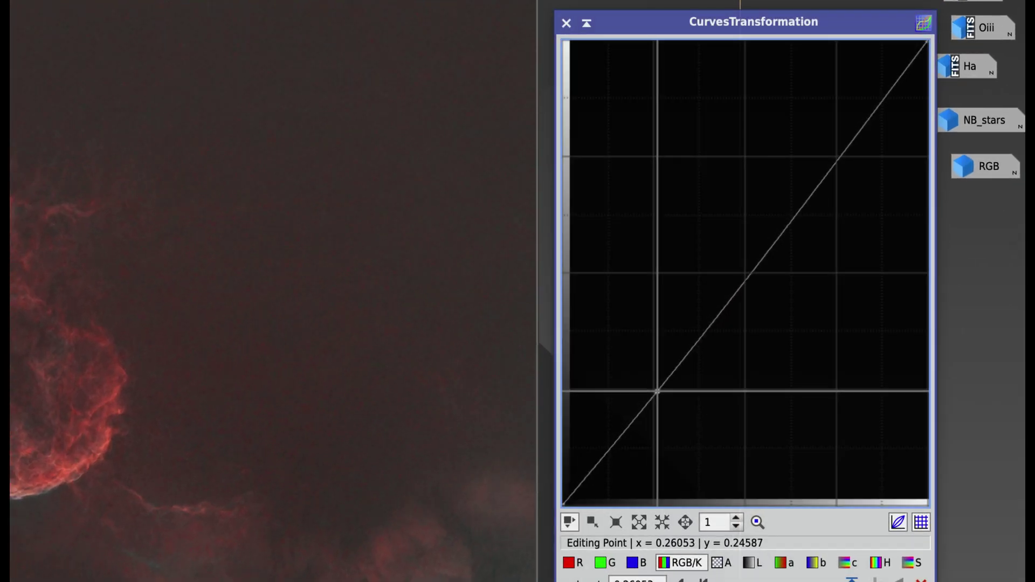
drag(657, 391, 664, 403)
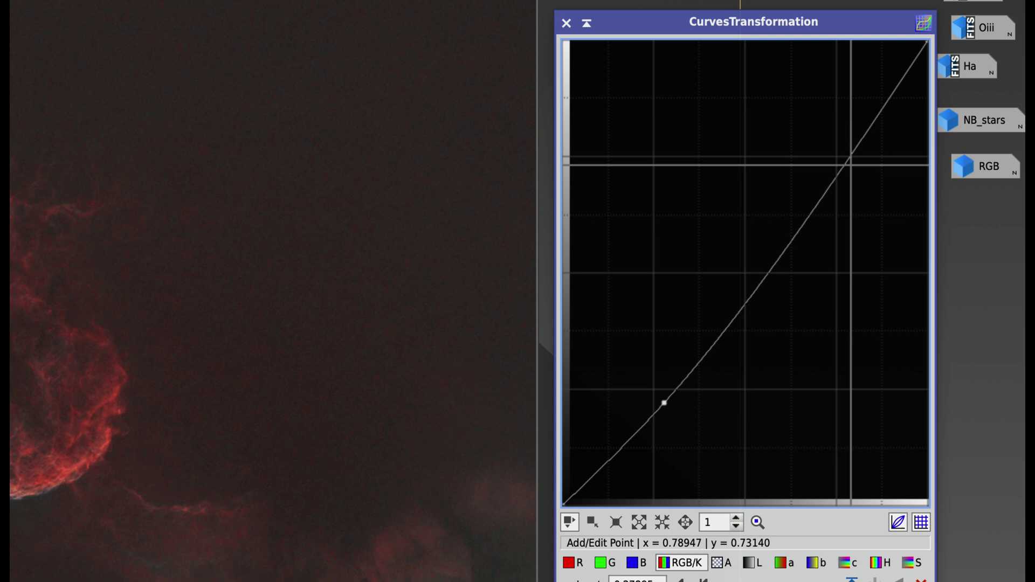
drag(851, 159, 825, 138)
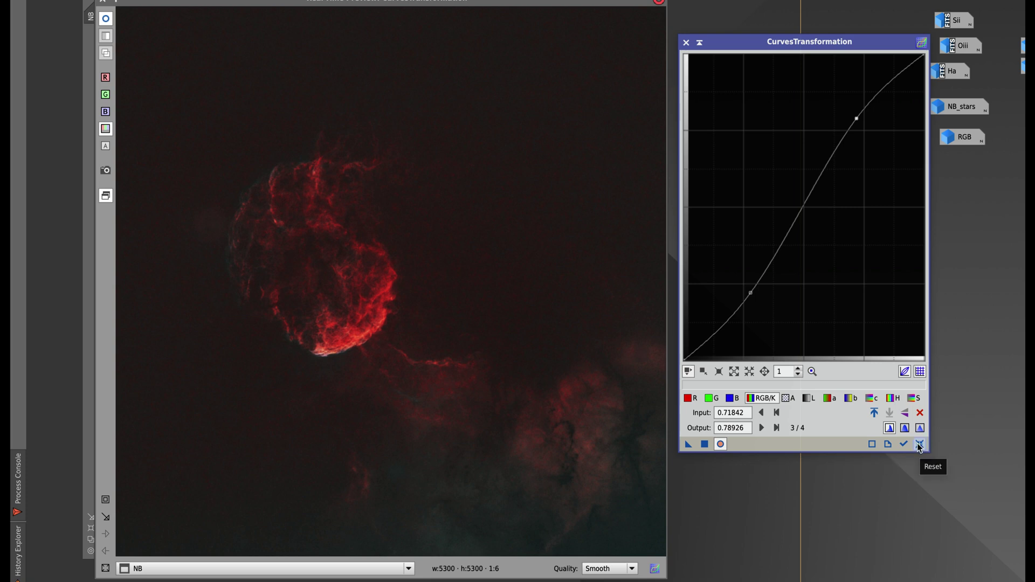
Step: Reset the curve, lift the S-channel midpoint 0.47895 to 0.53099, and apply it
click(920, 446)
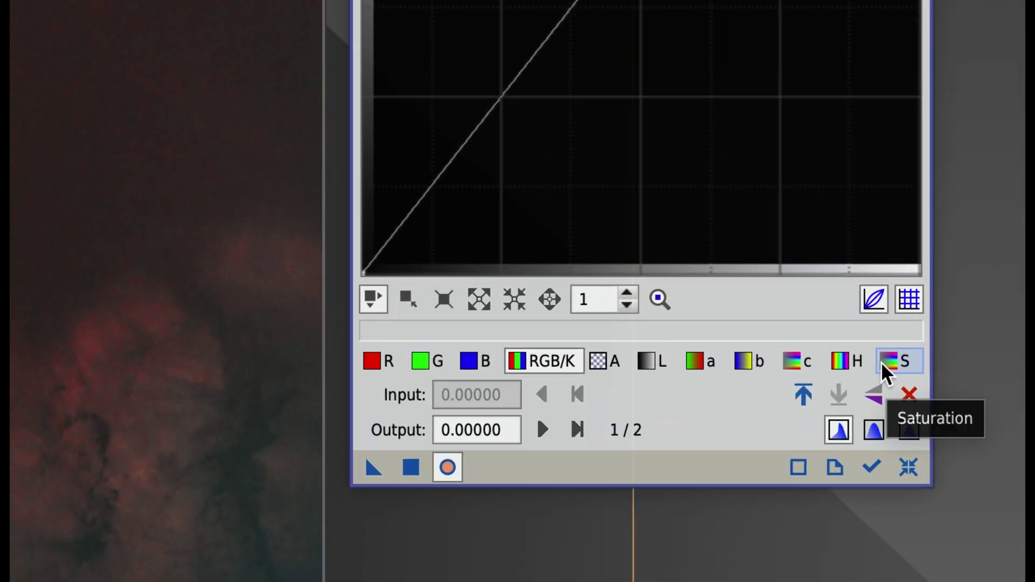
click(881, 361)
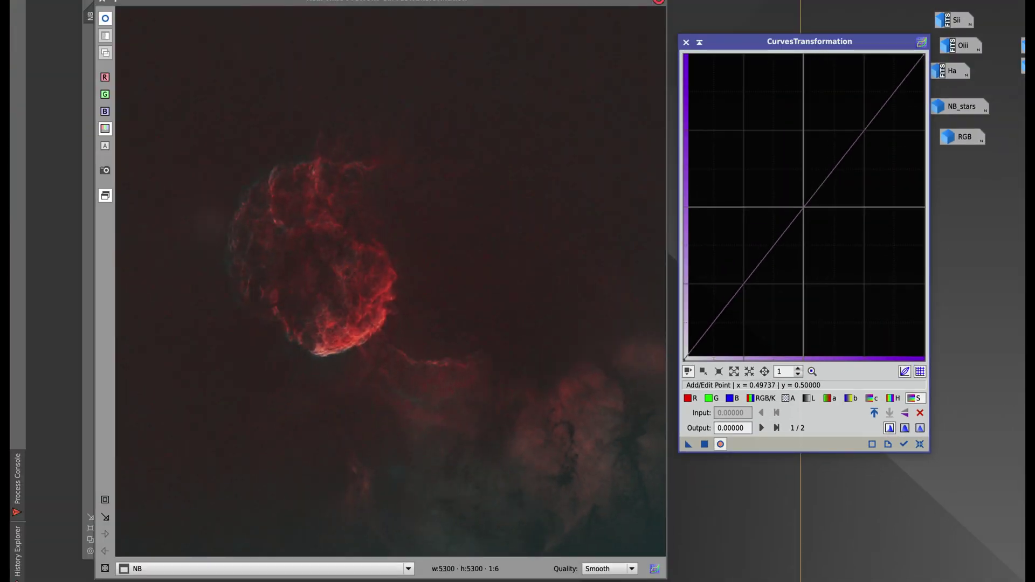
mouse_move(805, 206)
mouse_down()
mouse_move(796, 186)
mouse_move(798, 197)
mouse_up()
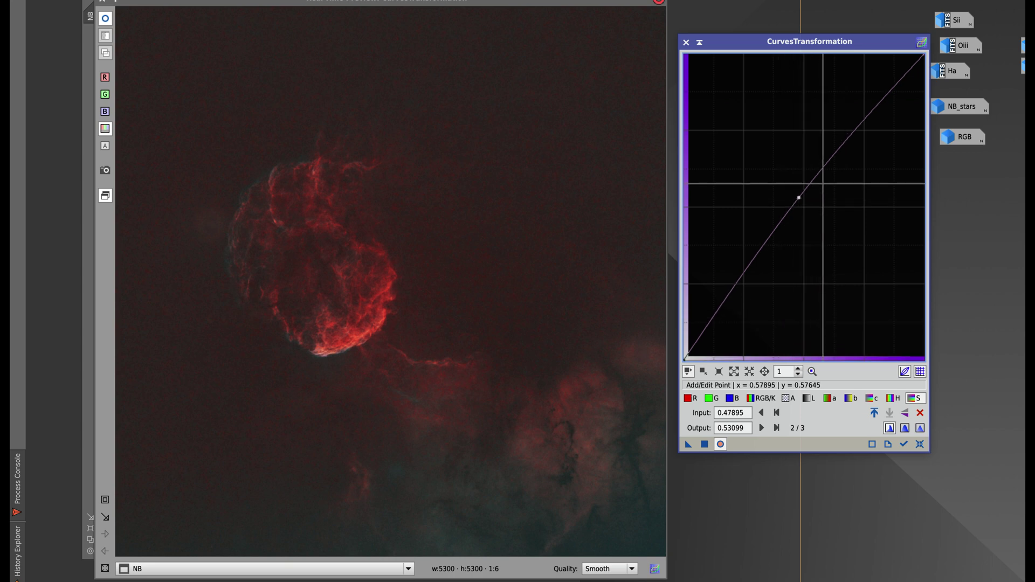
click(704, 444)
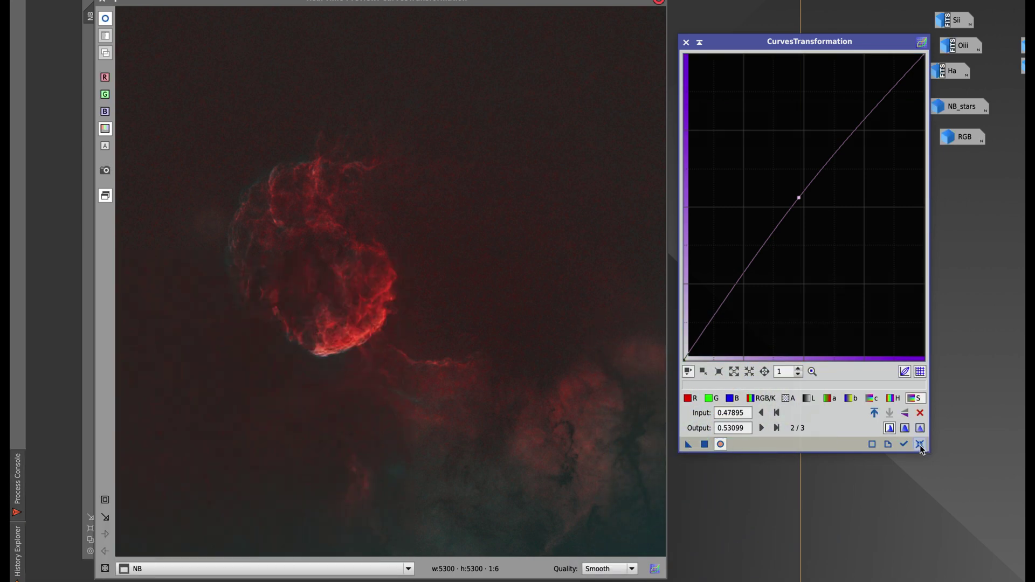
Step: Reset the curves and pull the red channel midtones down
click(920, 445)
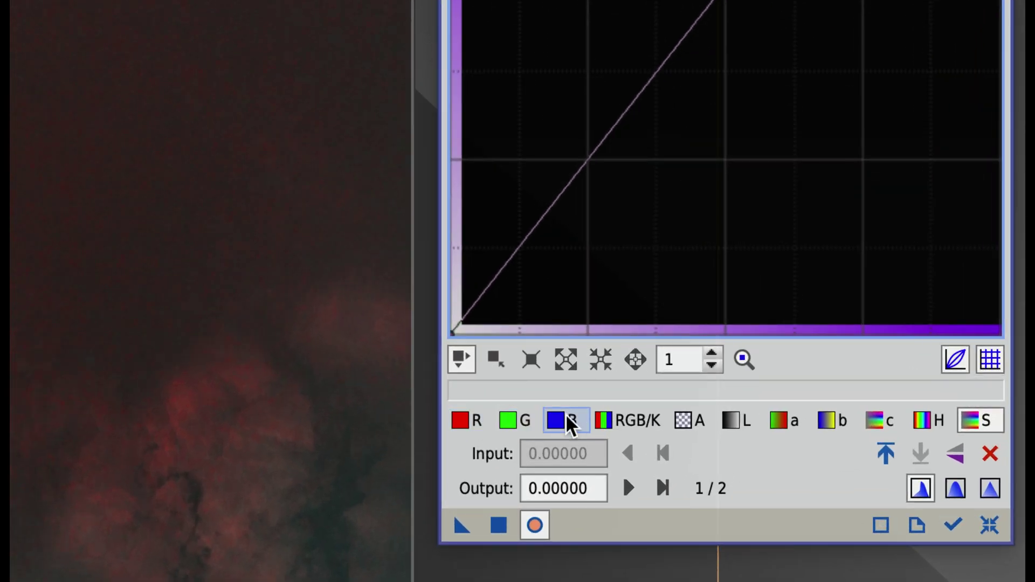
click(479, 421)
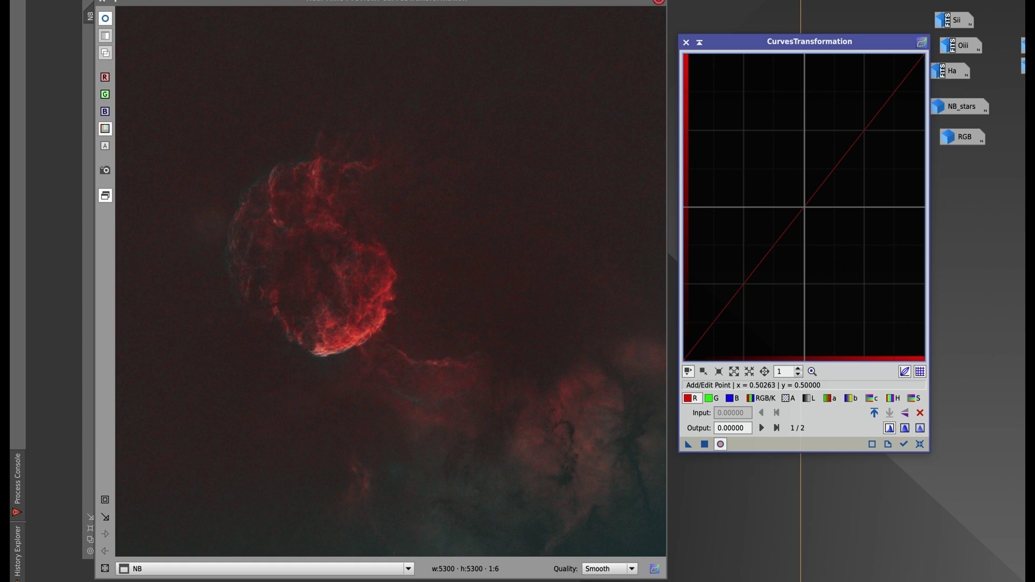
click(804, 208)
drag(804, 207, 813, 214)
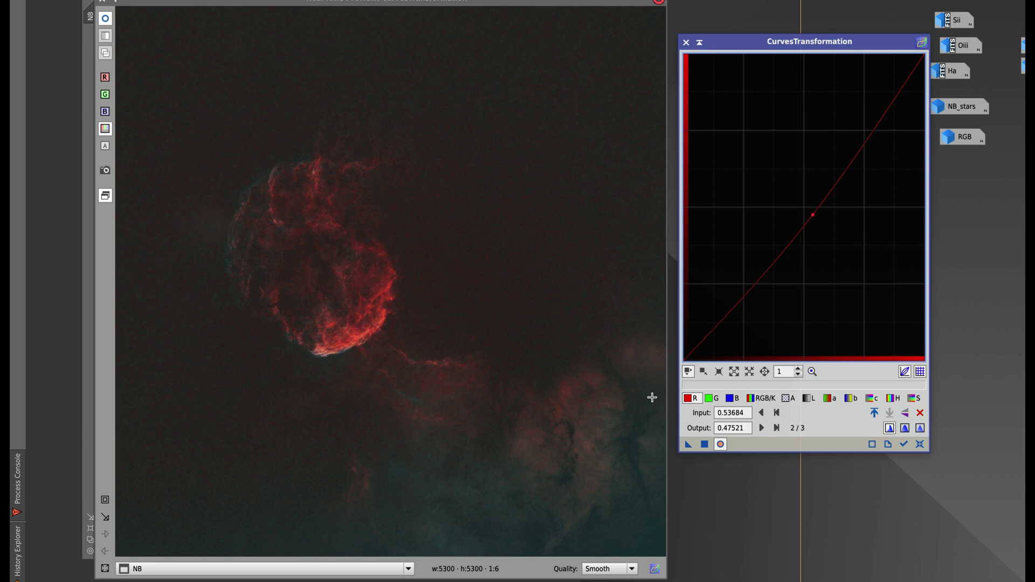
Step: Lift the green and blue midtones and apply the colour curves to the NB image
click(719, 397)
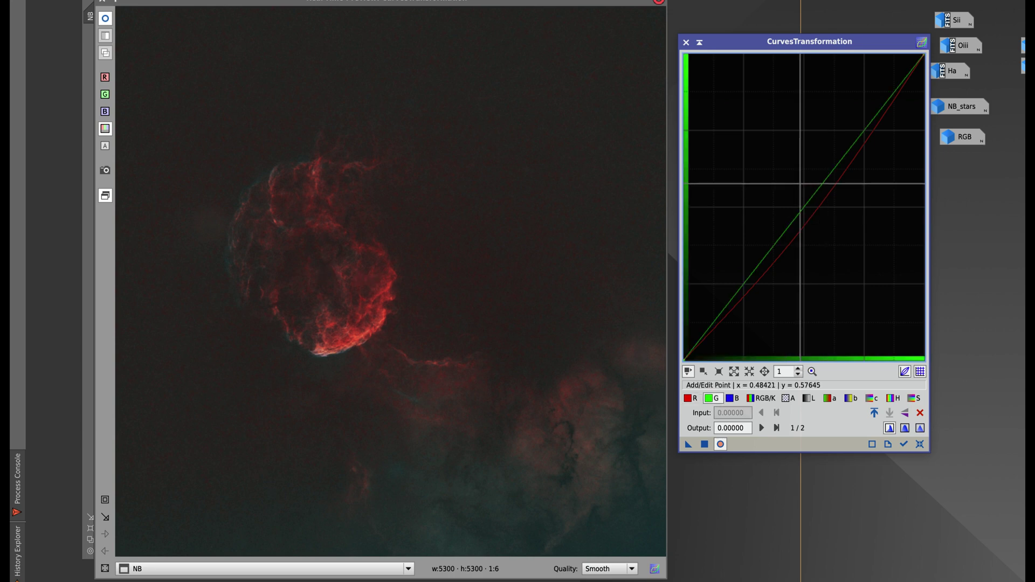
drag(804, 211, 799, 196)
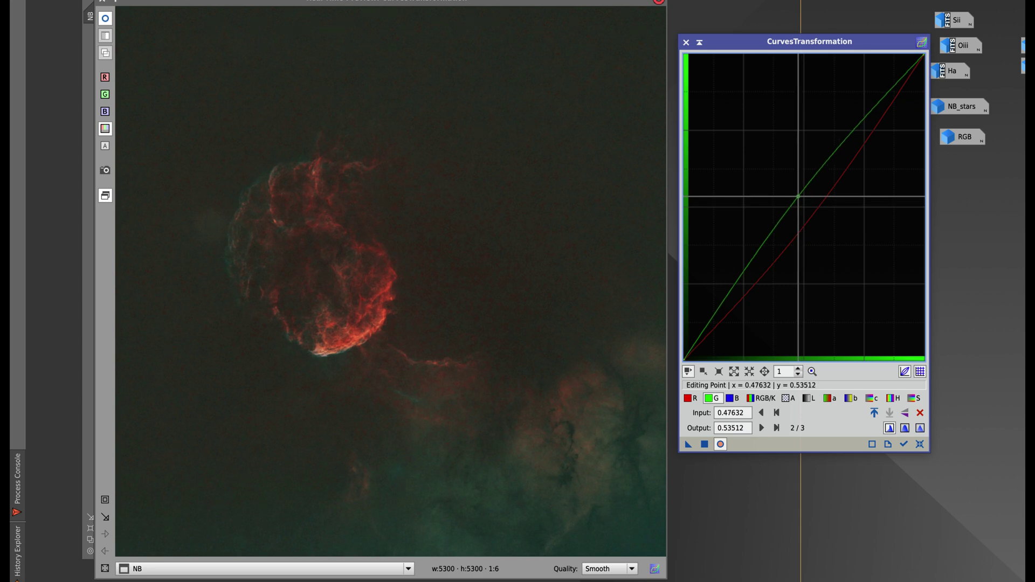
click(732, 398)
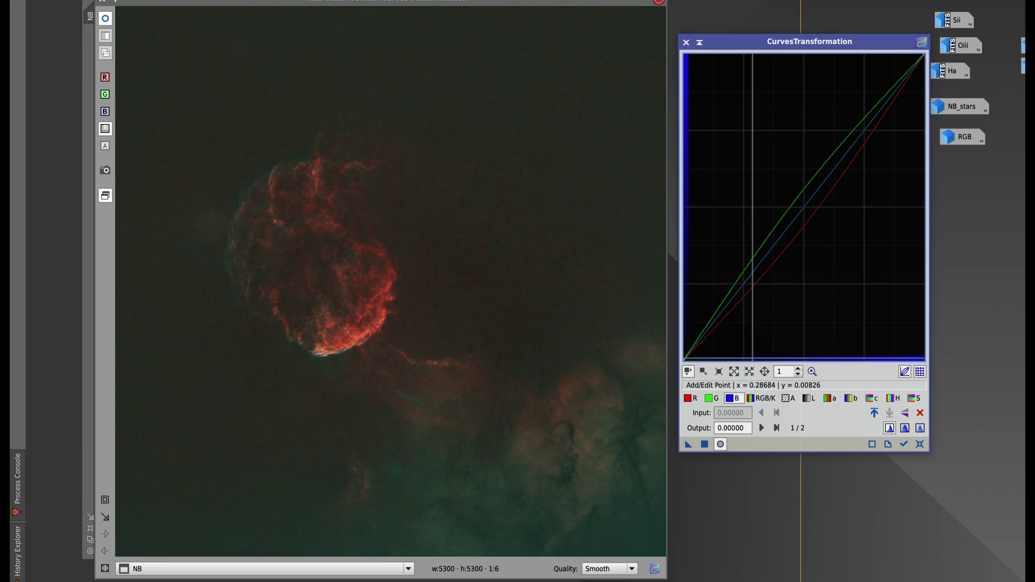
drag(803, 209, 792, 193)
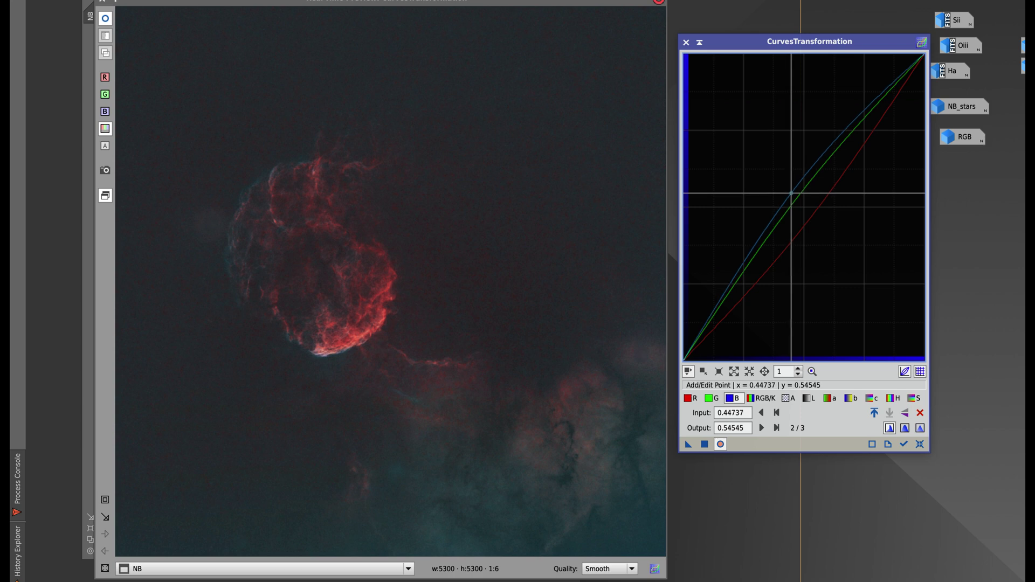
drag(705, 444, 620, 442)
Step: Reset and build an RGB/K S-curve with points 0.26316→0.22727 and 0.73158→0.77273
click(920, 444)
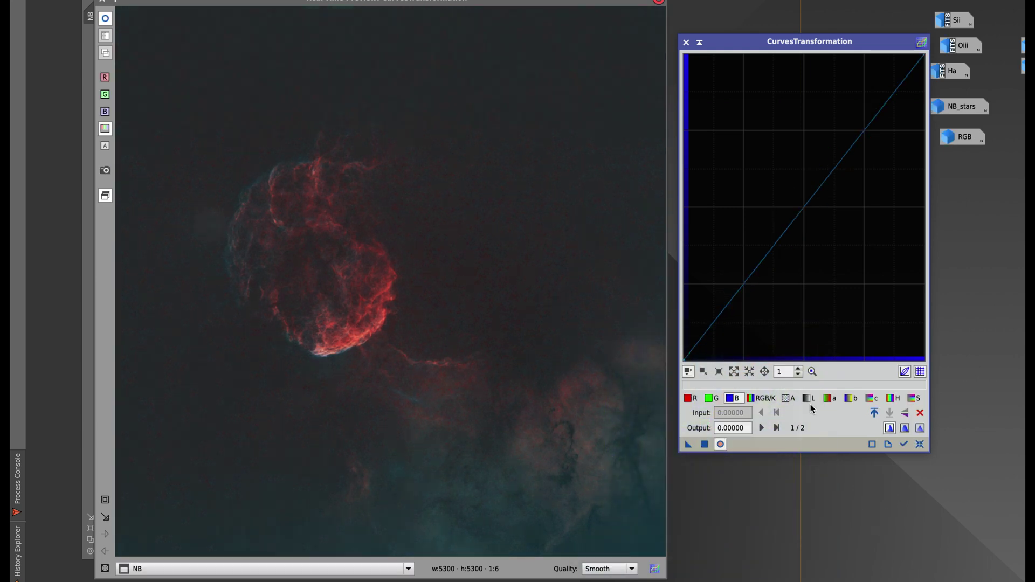
click(762, 399)
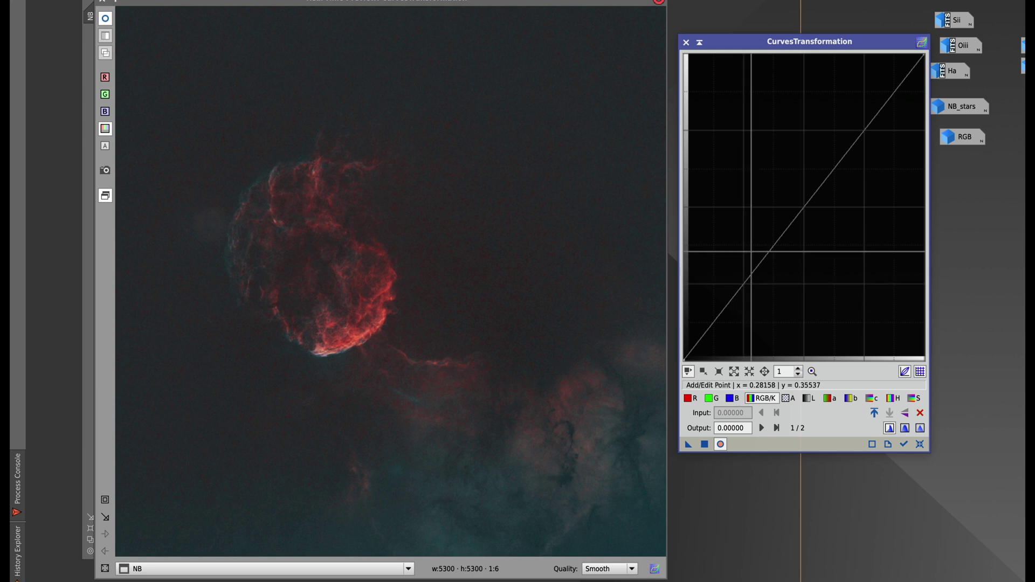
drag(745, 282, 749, 289)
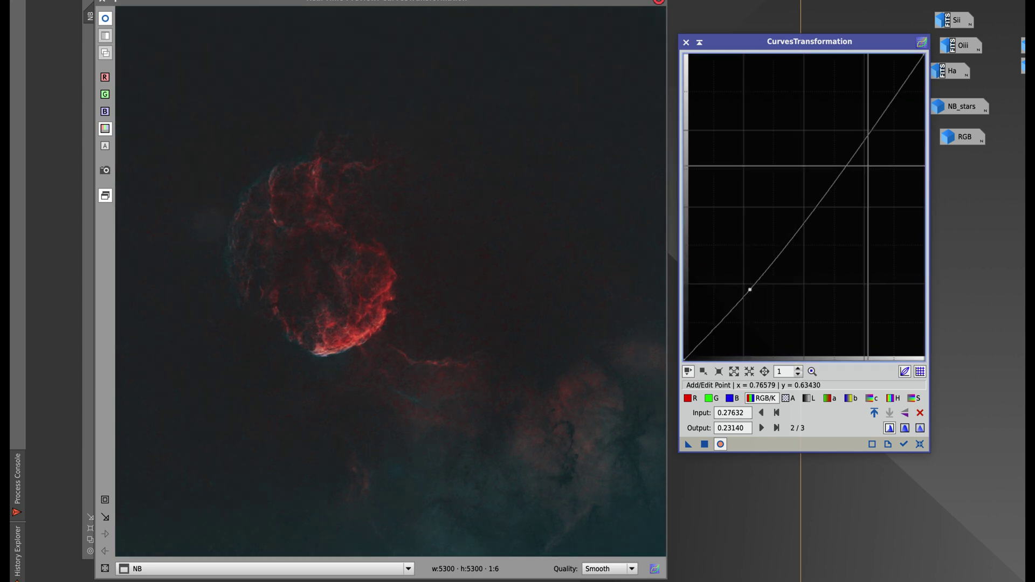
click(867, 132)
drag(867, 132, 860, 125)
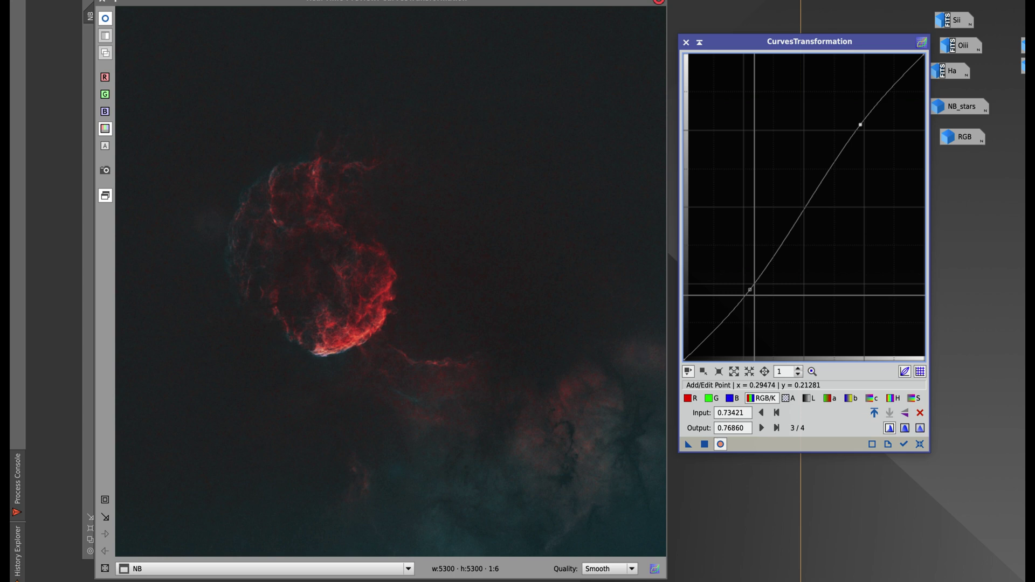
drag(750, 290, 747, 291)
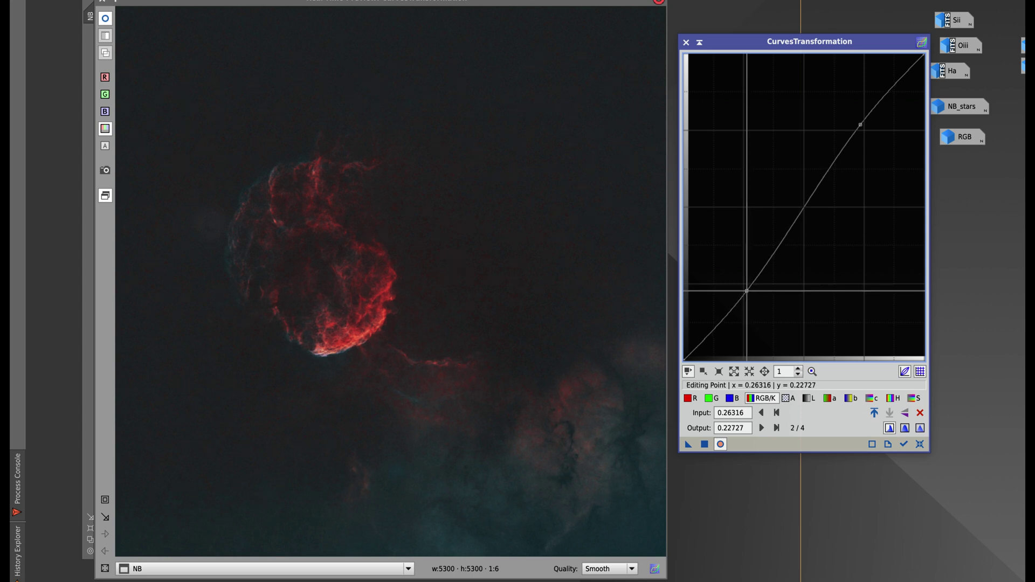
Step: Apply the S-curve to the NB image and close the curves tool and its preview
click(704, 444)
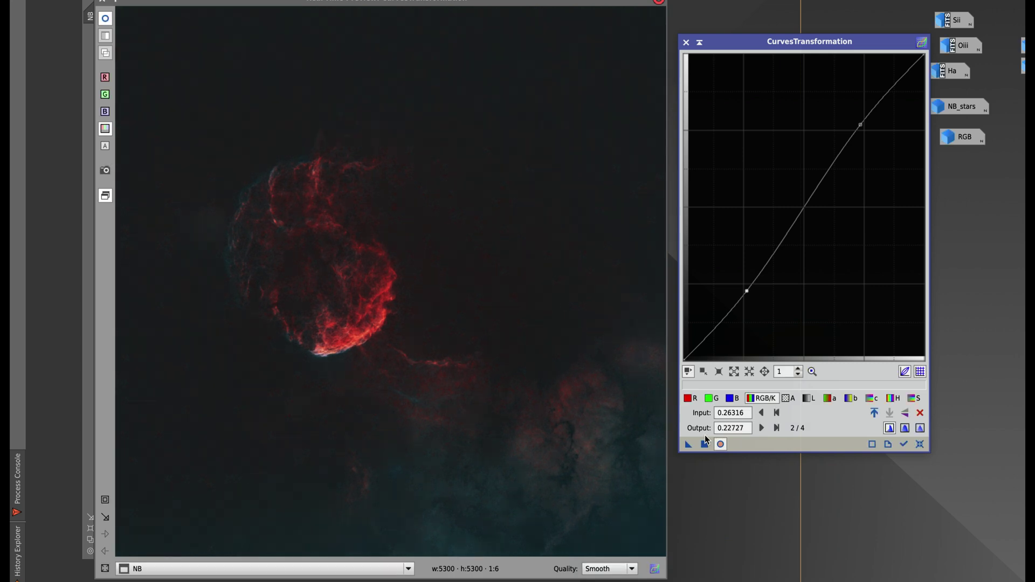
click(686, 42)
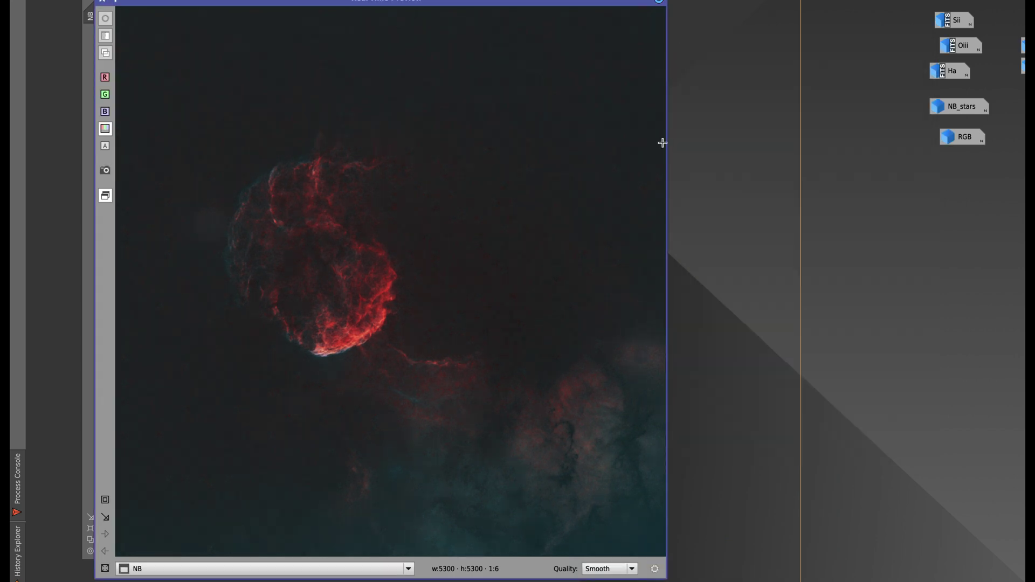
click(104, 5)
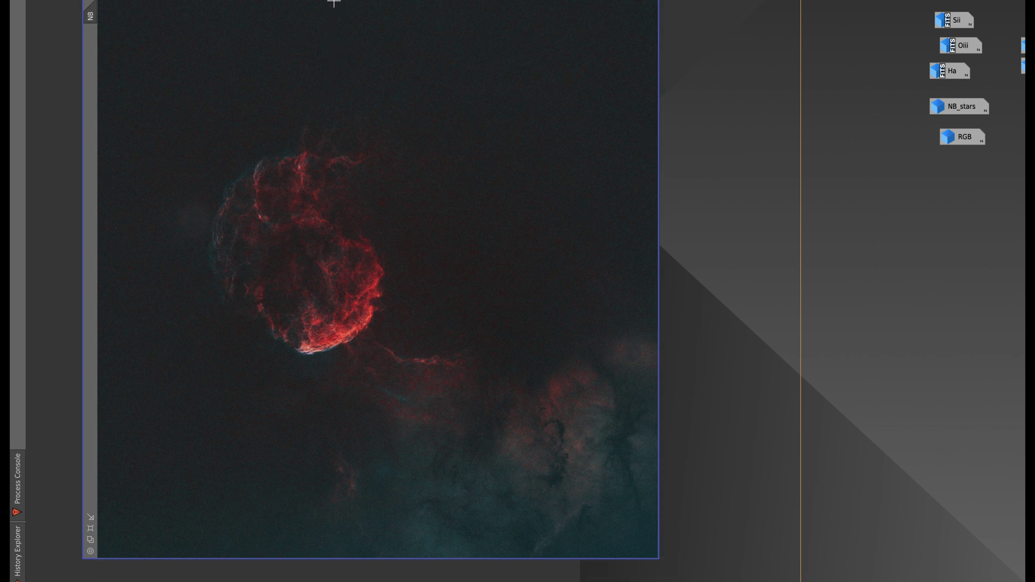
Step: Open LocalHistogramEqualization with a Real-Time Preview of the nebula
click(334, 2)
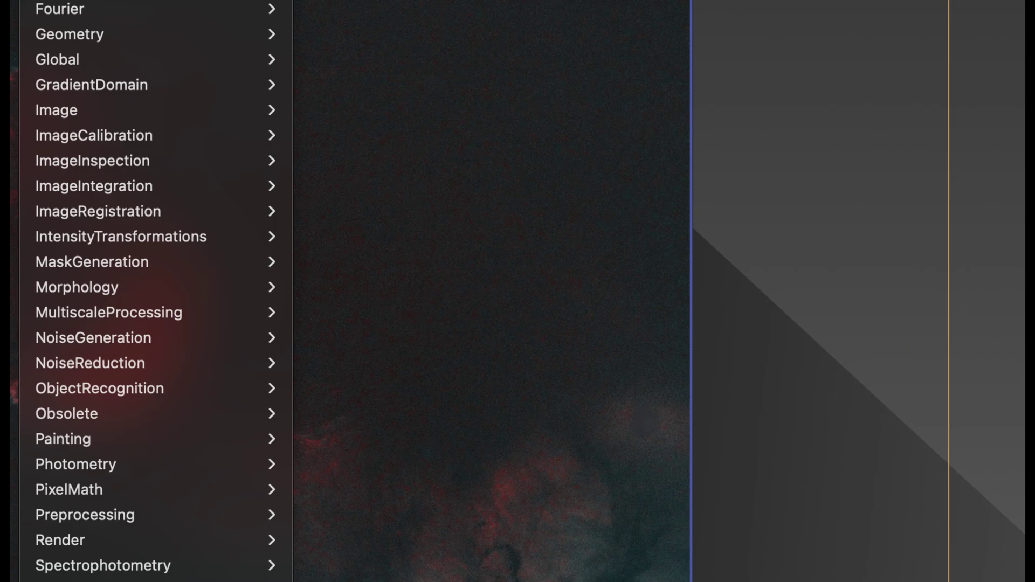
mouse_move(156, 238)
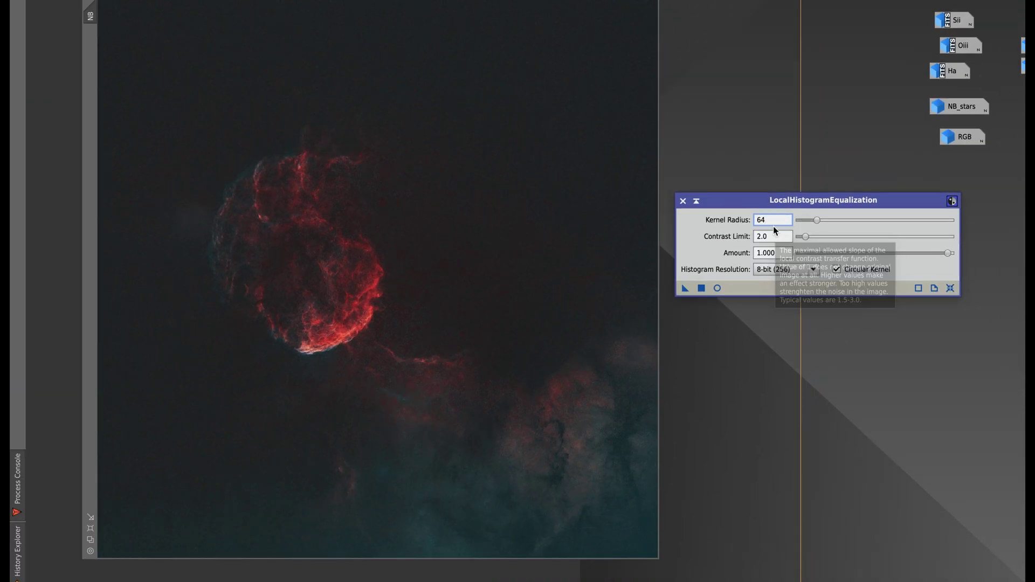
drag(771, 220, 742, 221)
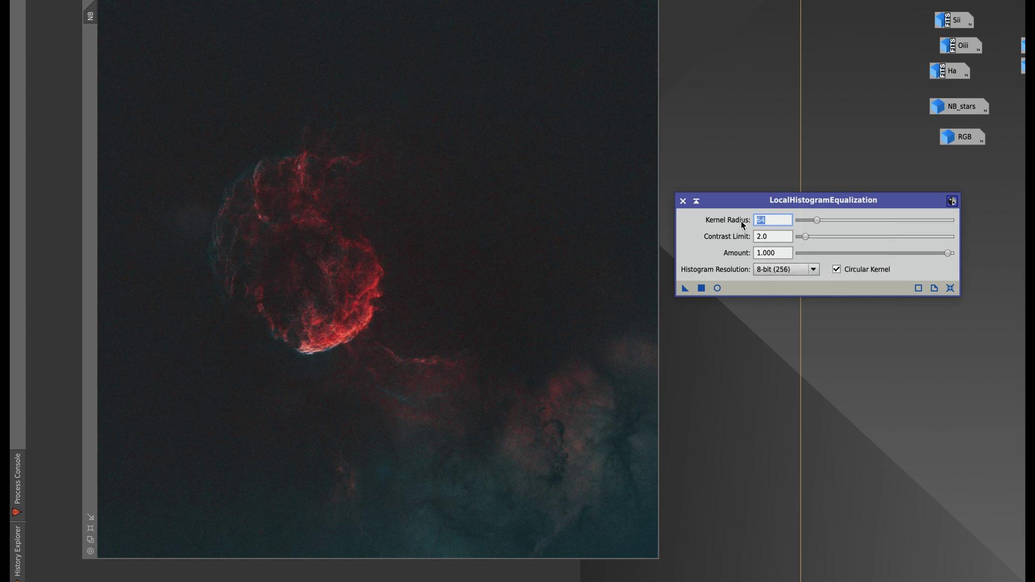
click(716, 289)
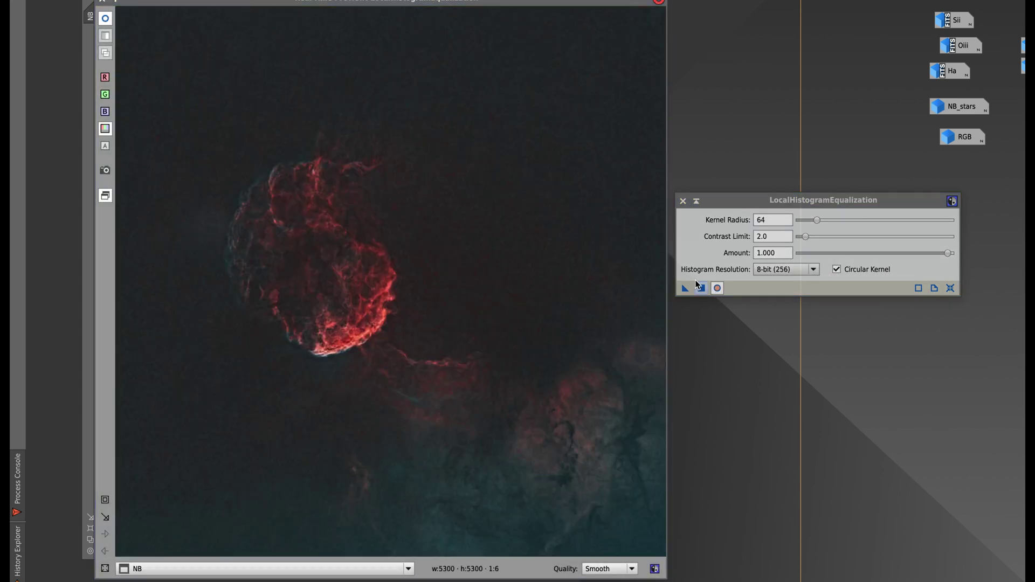
Step: Set kernel radius 100, contrast limit 1.3 and amount 0.5
click(690, 211)
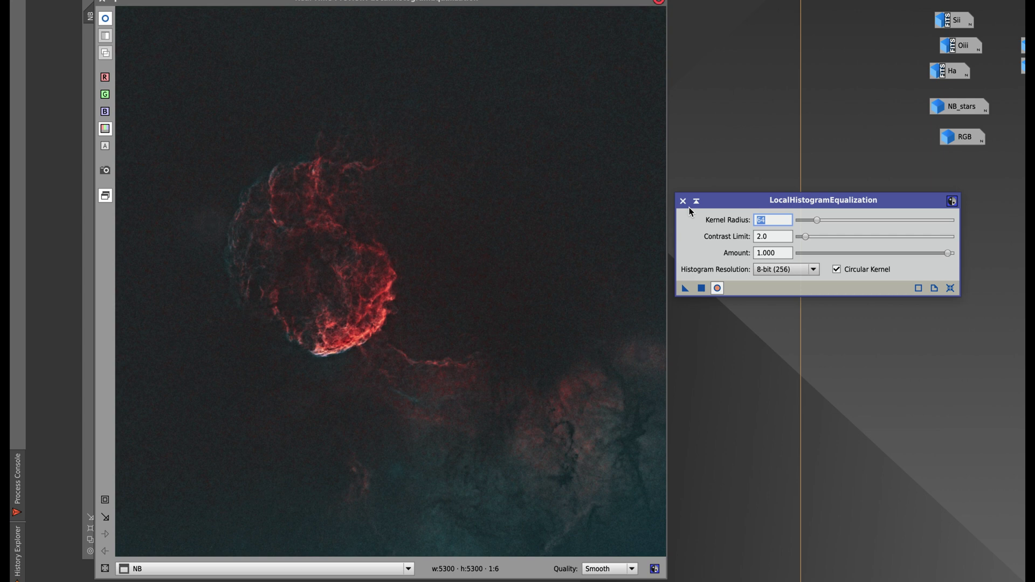
text(100)
key(Tab)
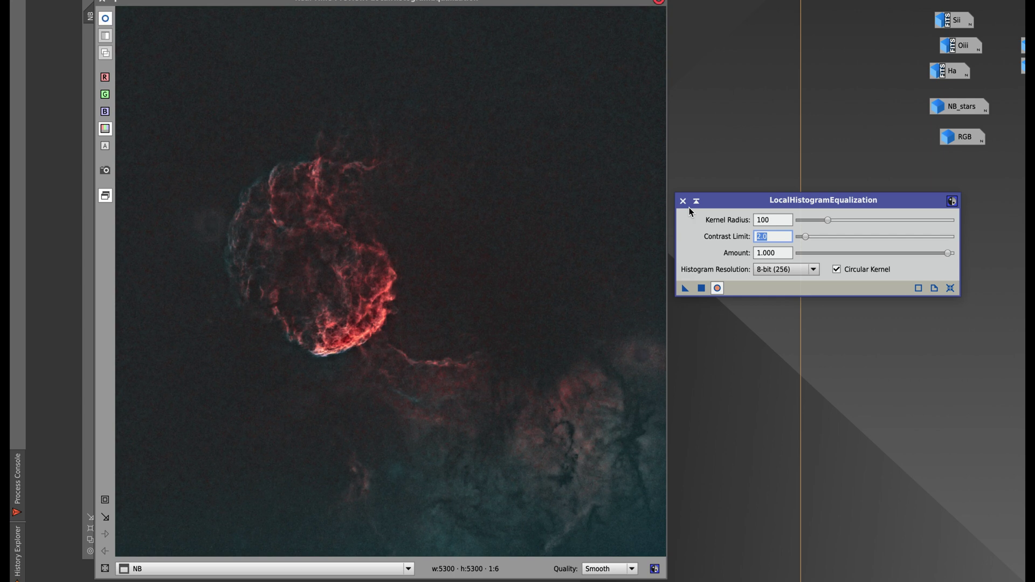
key(Tab)
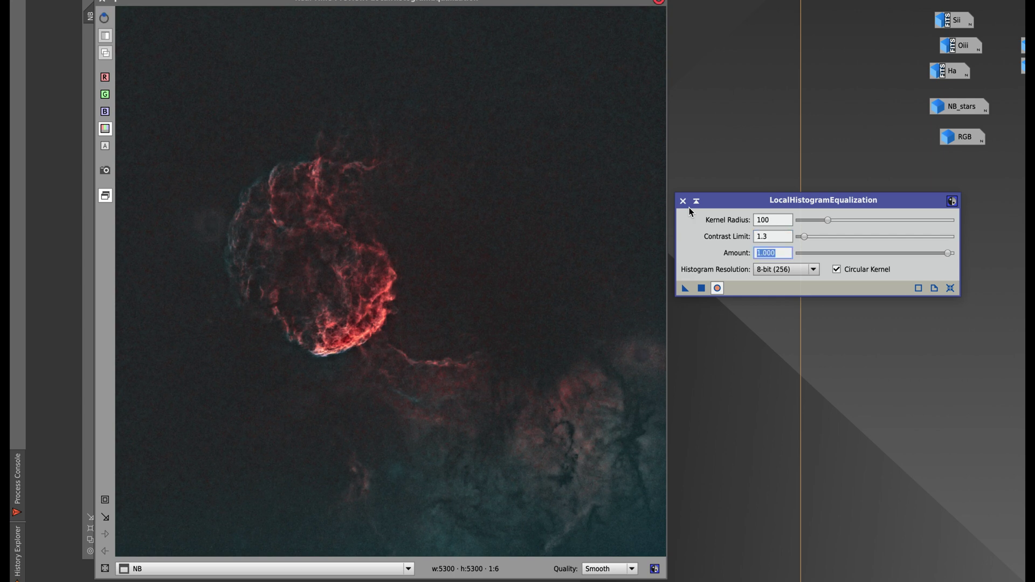
text(.5)
key(Tab)
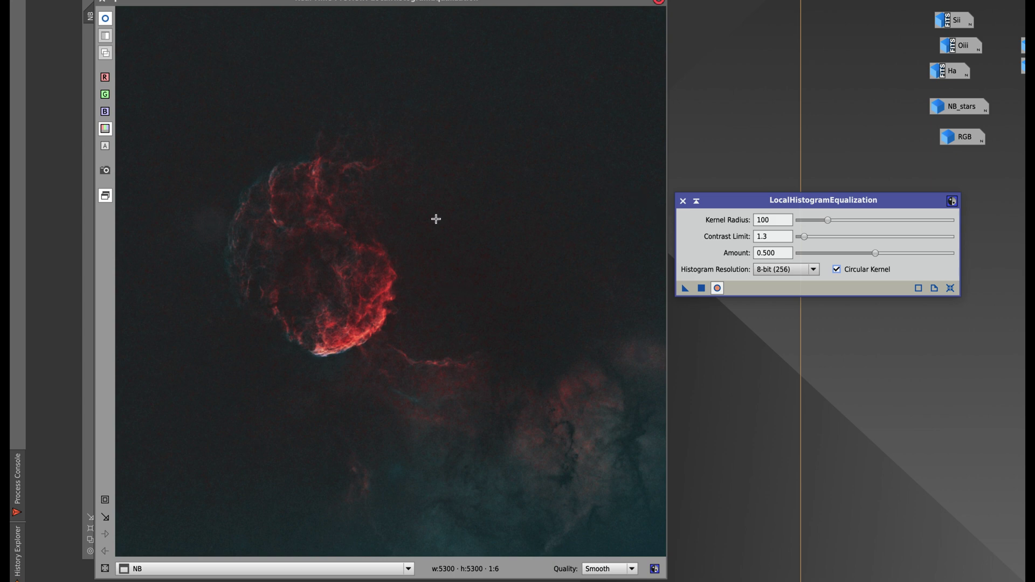
Step: Compare the preview against the original and lower the contrast limit to 1.2
click(108, 19)
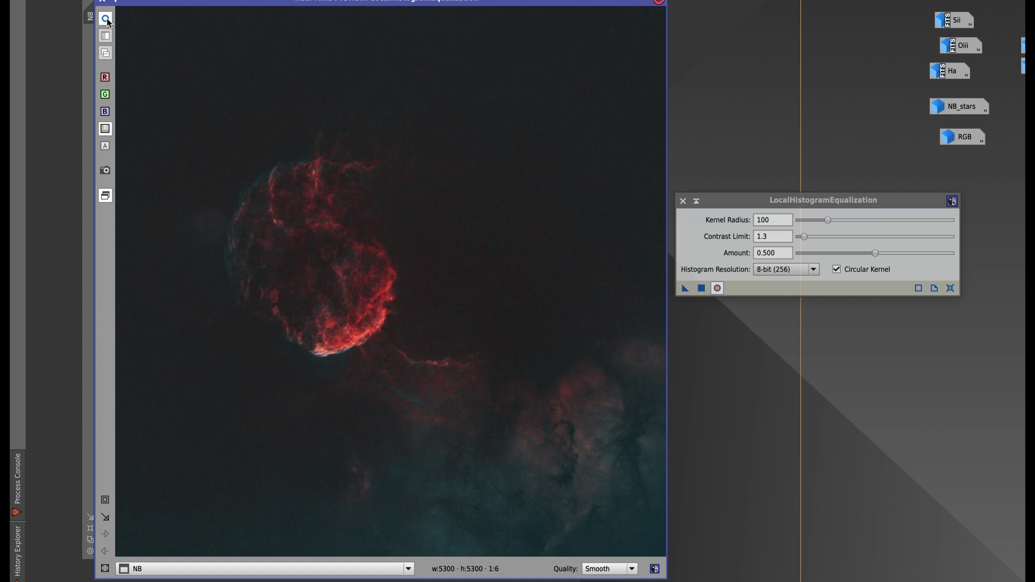
click(784, 233)
text(1.2)
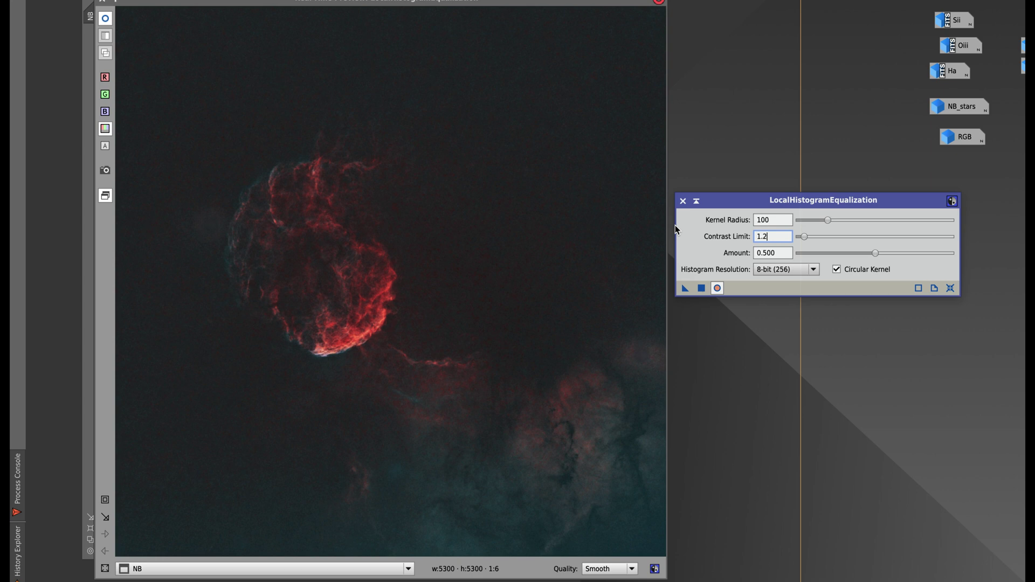
key(Tab)
Step: Try amount 0.7 in the live preview, then settle on amount 0.6
click(106, 22)
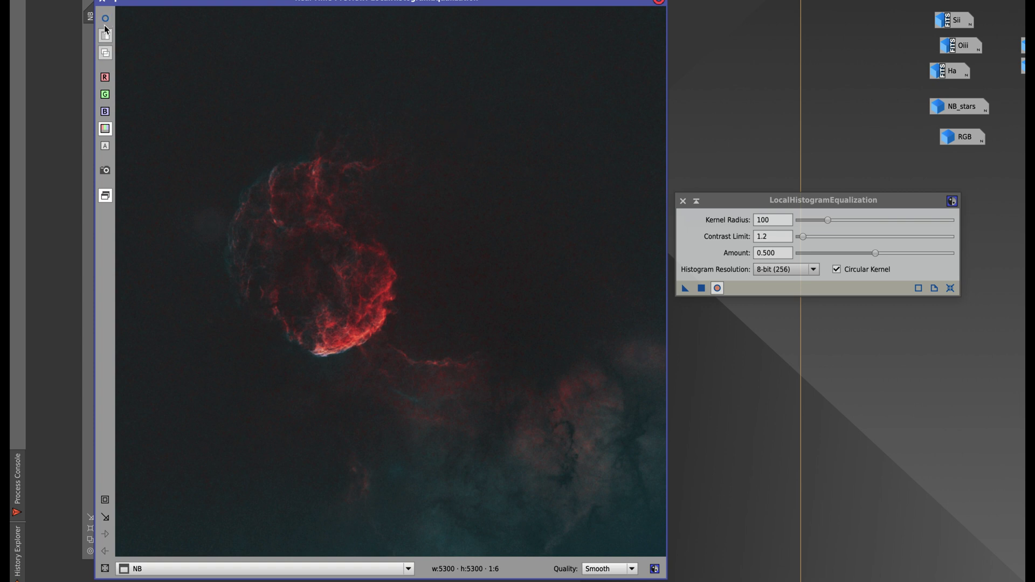
click(106, 21)
click(776, 253)
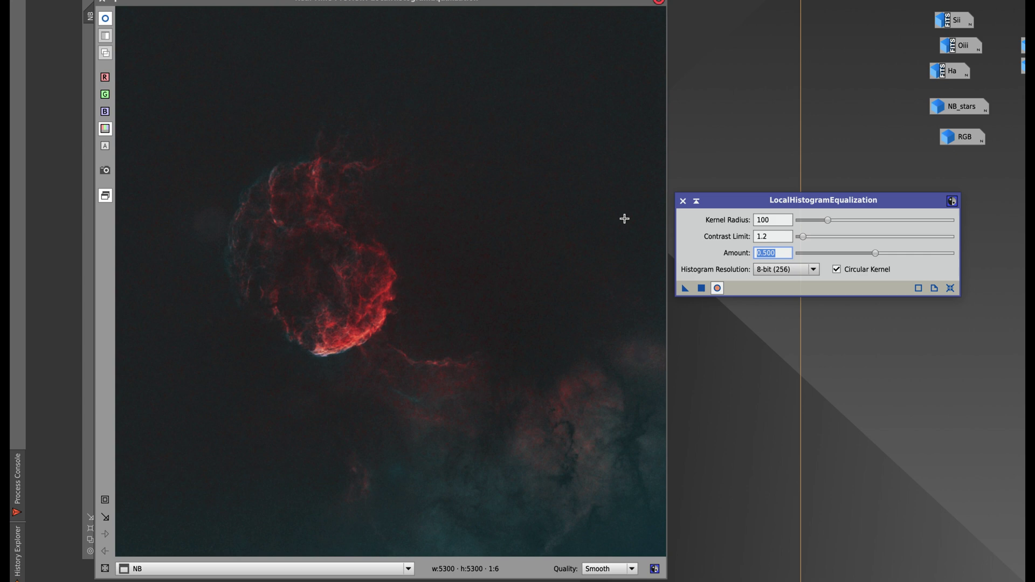
text(.7)
key(Return)
text(.6)
key(Return)
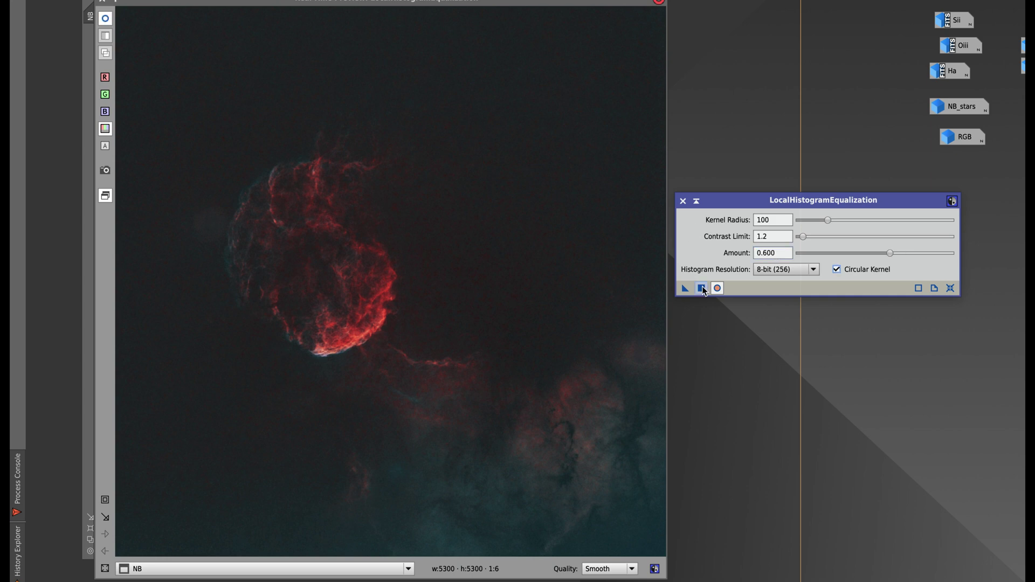
Step: Apply equalization (radius 100, limit 1.2, amount 0.6), close the preview, and zoom in
click(703, 289)
click(103, 3)
key(ctrl+plus)
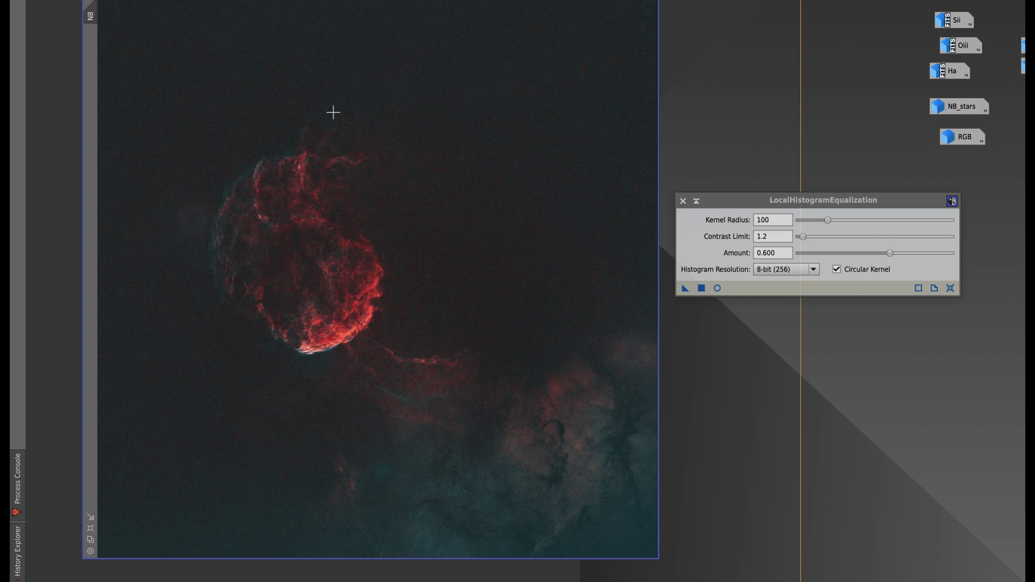
Step: Open NoiseXTerminator (denoise 0.90, detail 0.10) and park it above LocalHistogramEqualization
click(97, 1)
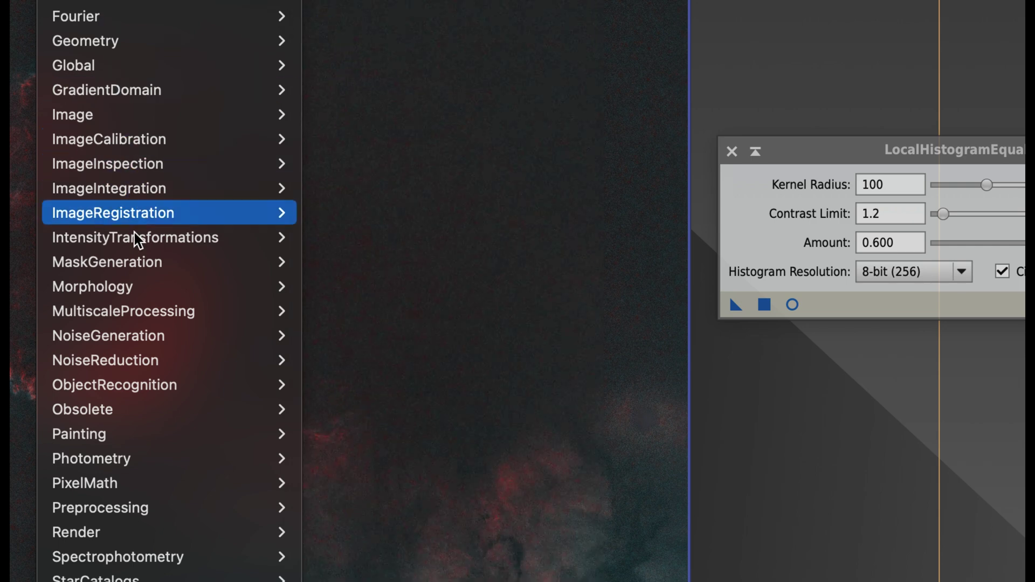
mouse_move(145, 356)
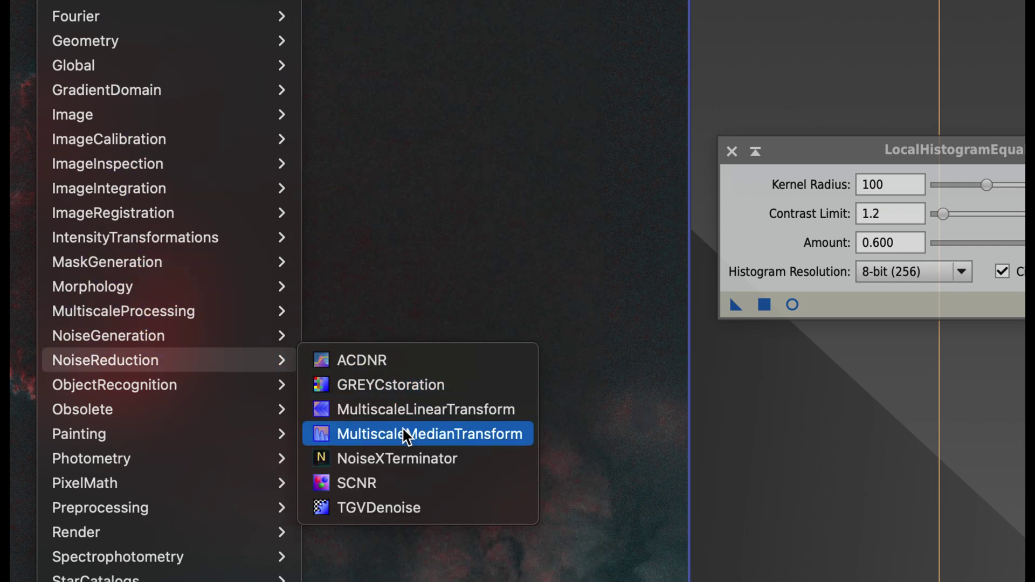
click(403, 453)
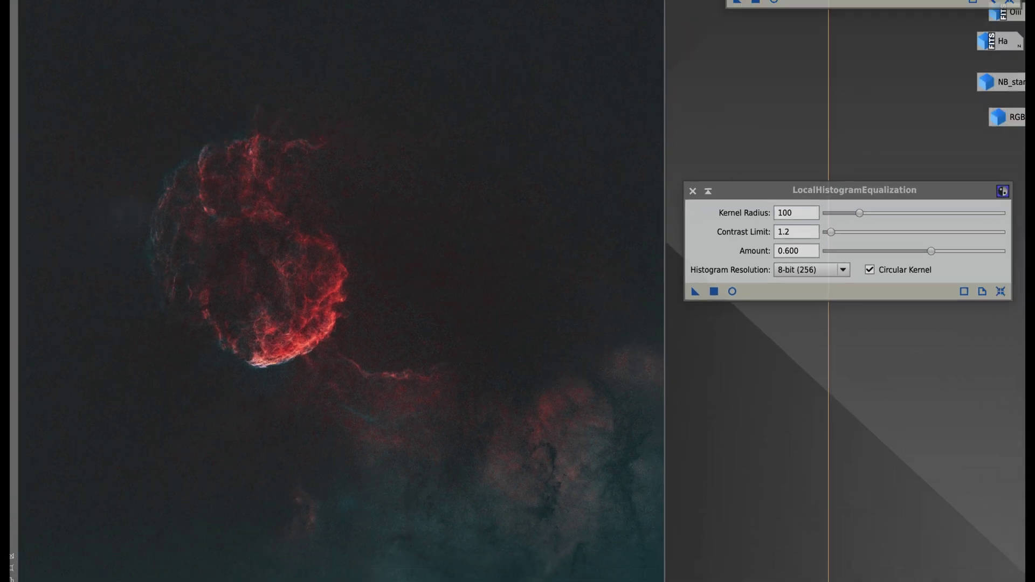
drag(795, 1, 762, 134)
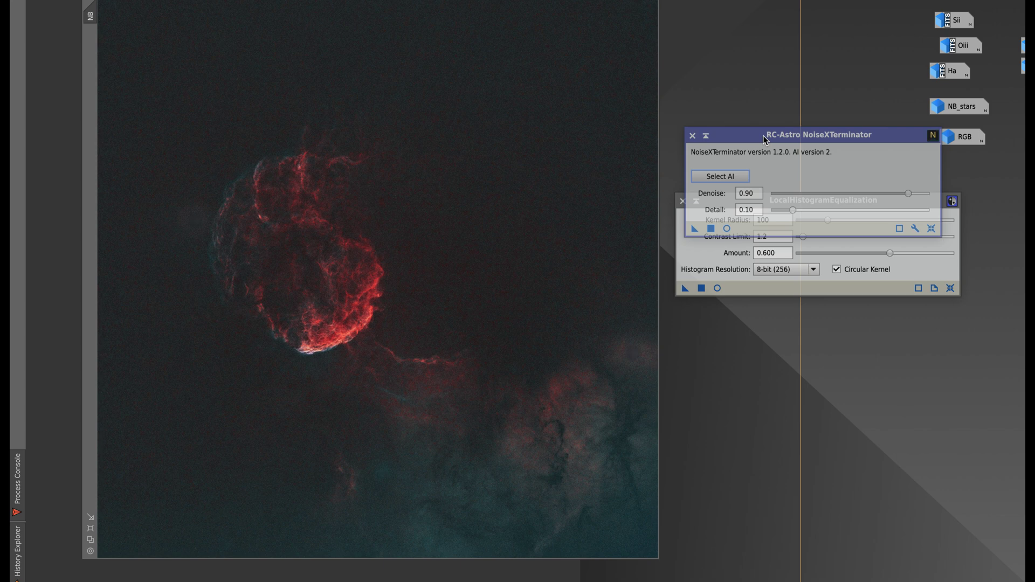
drag(763, 135, 757, 116)
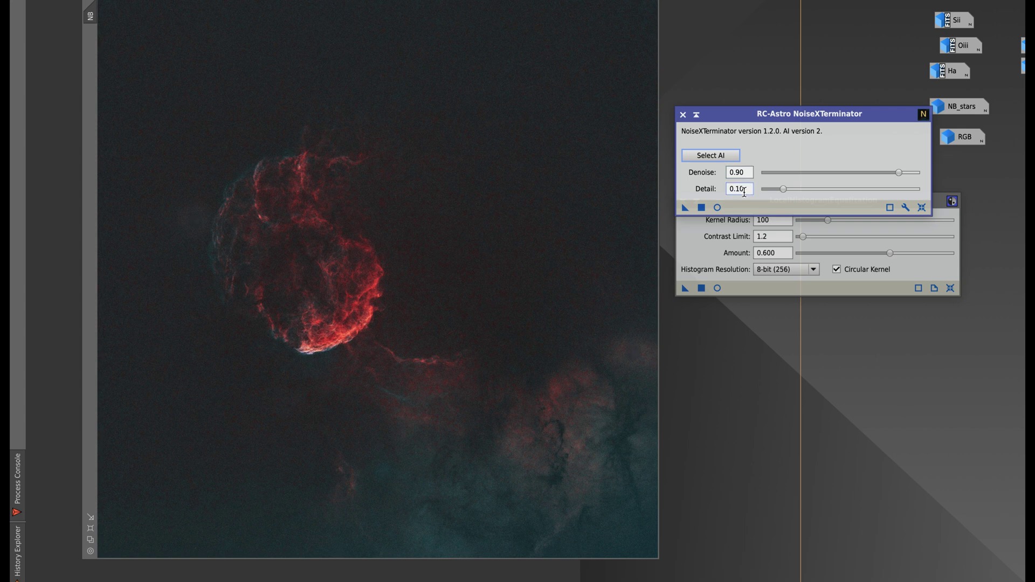
Step: Run NoiseXTerminator on the NB image by dropping its instance onto the image window
drag(685, 208, 428, 248)
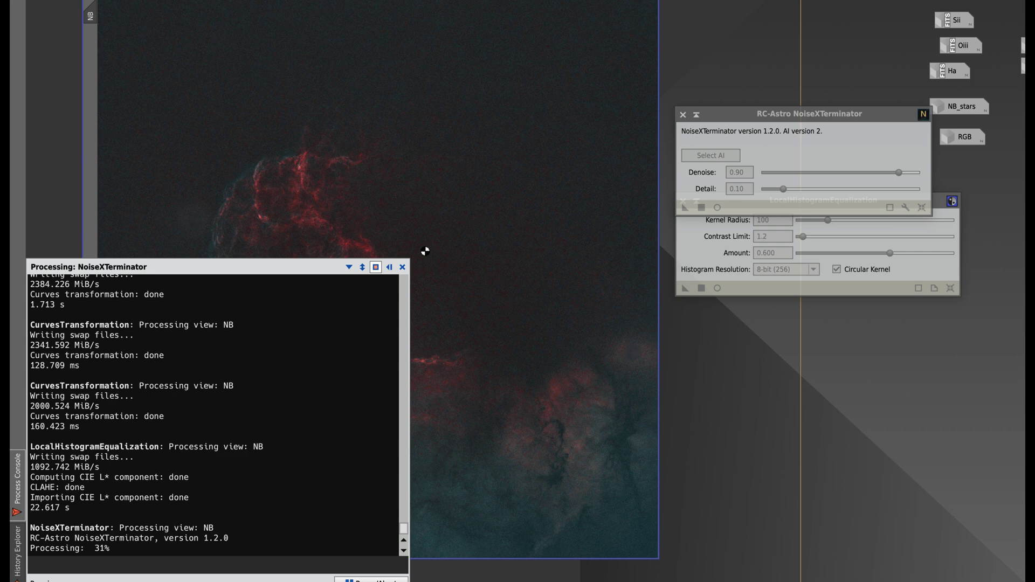
Step: Zoom into the denoised nebula filaments to check the reduced grain, then zoom back out to fit
scroll(421, 248, up, 2)
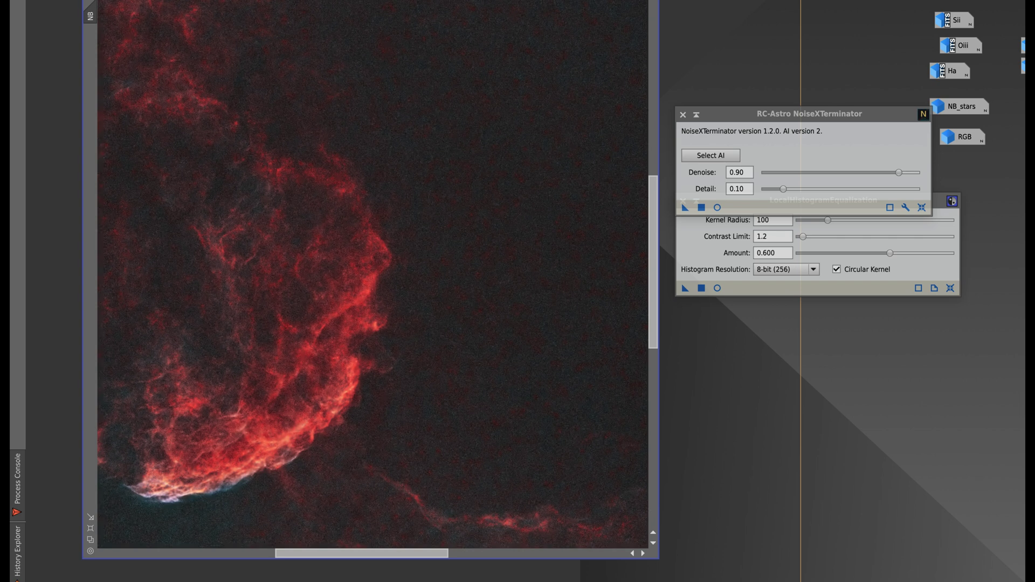
scroll(372, 275, down, 1)
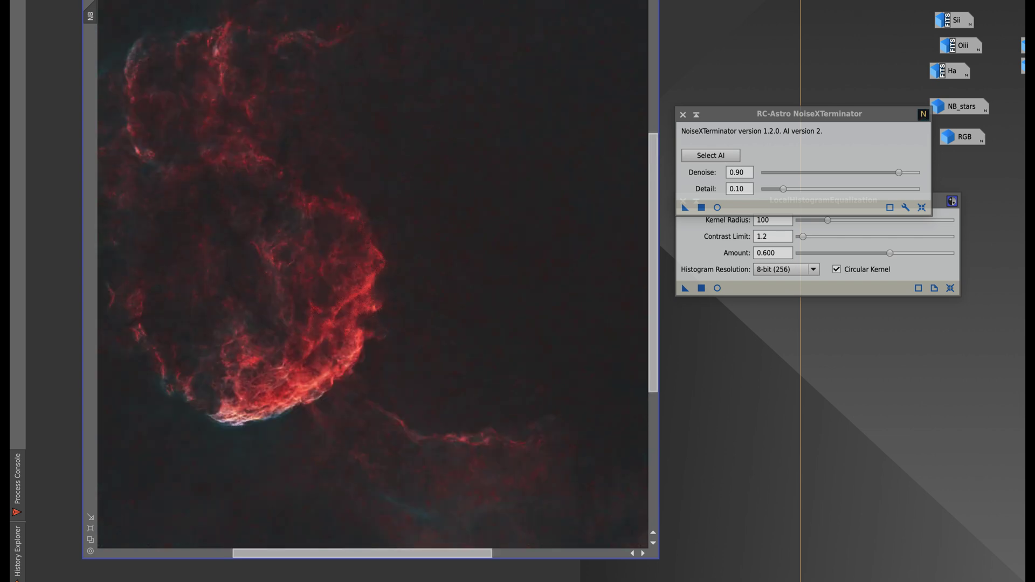
scroll(377, 275, down, 1)
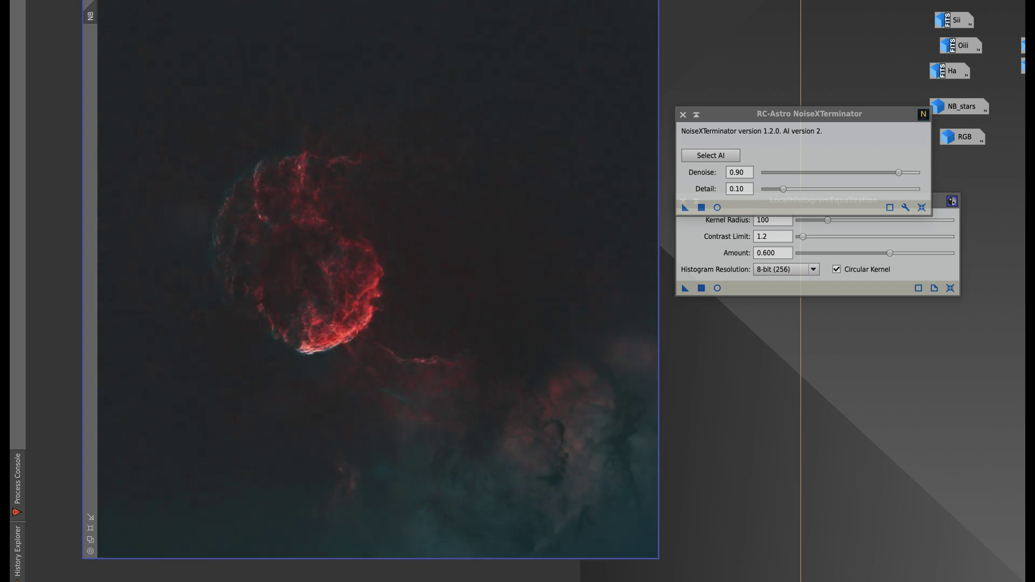